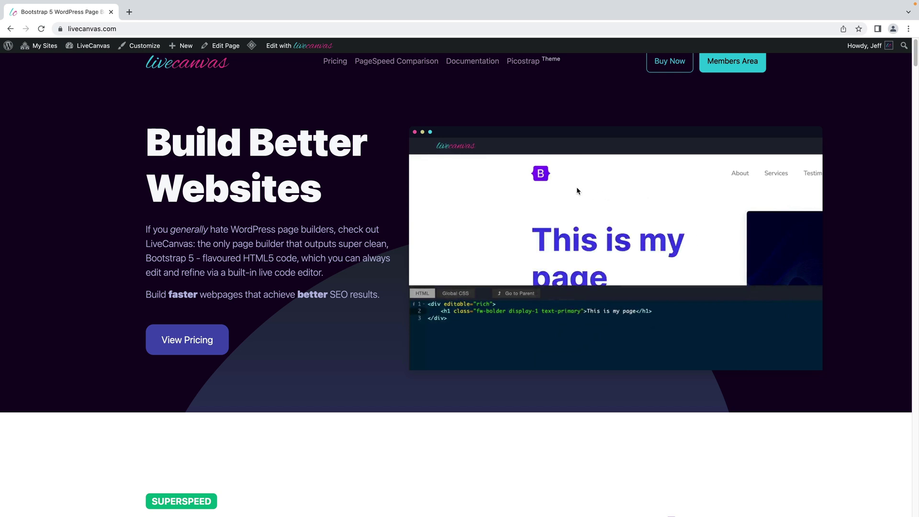
Step: Replace the homepage hero's demo video block with a WordPress Get Posts loop block
click(303, 52)
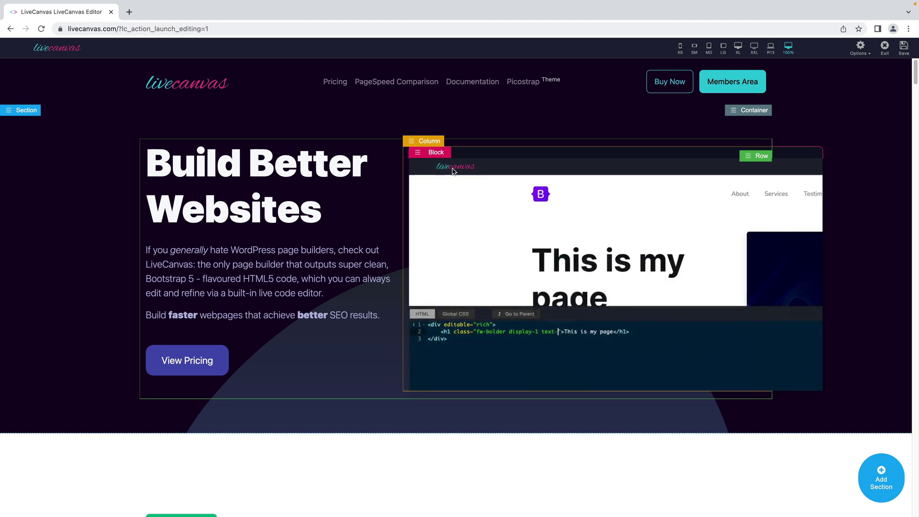
click(436, 152)
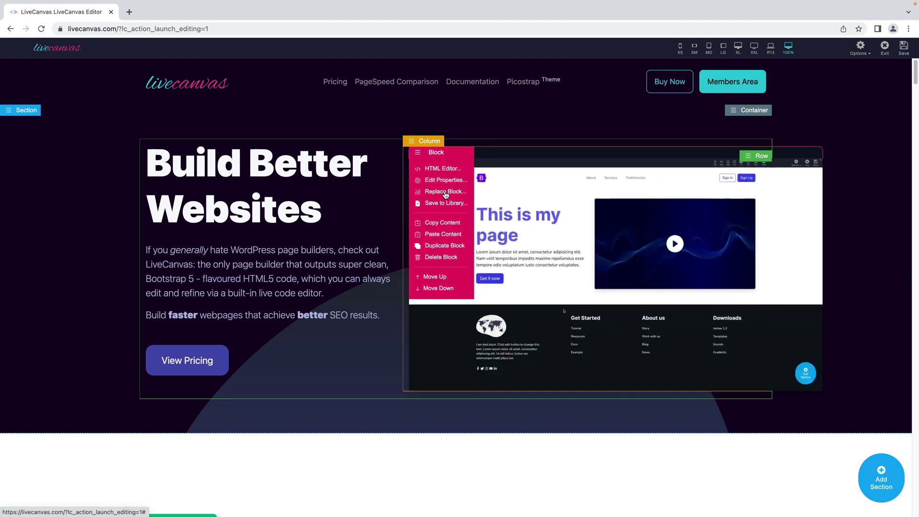
click(445, 192)
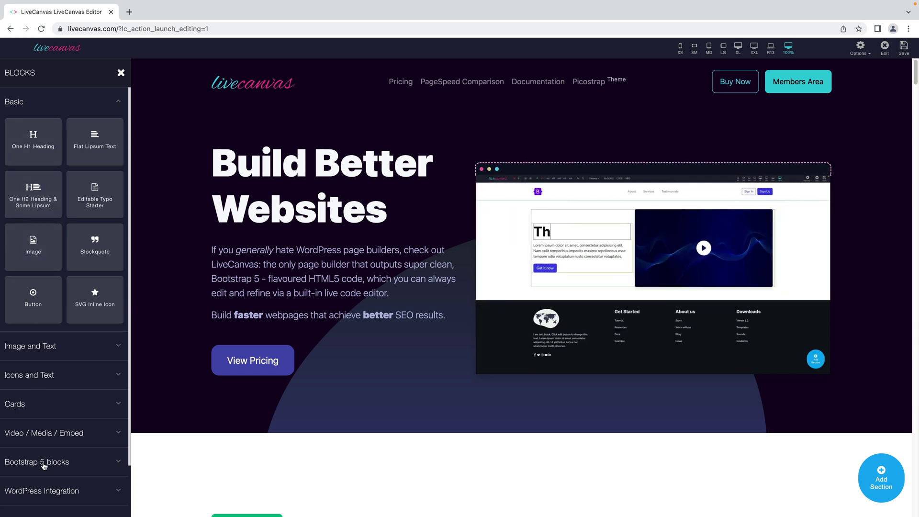
click(87, 495)
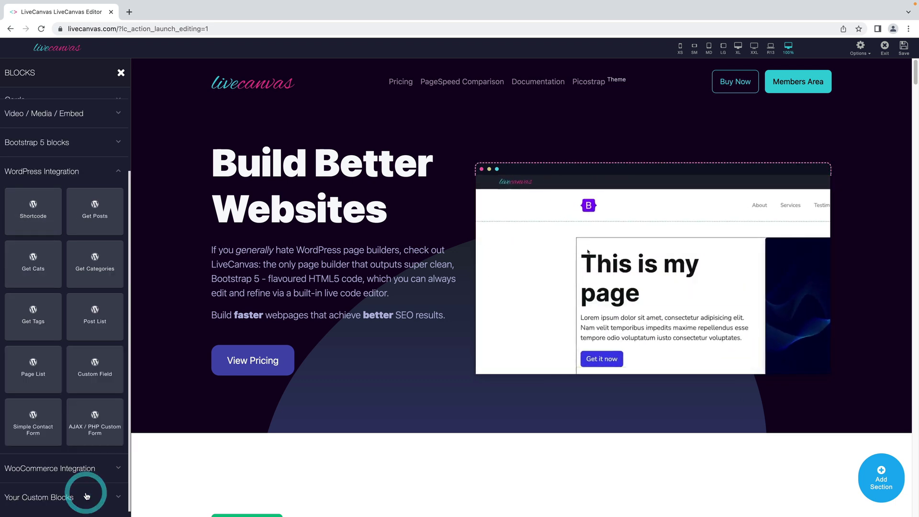
click(110, 200)
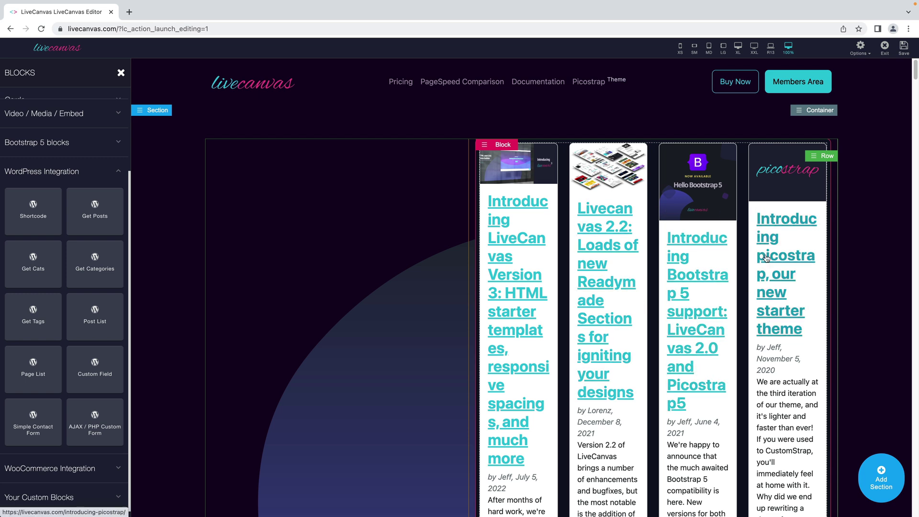
Step: Set the posts loop's Number of Items to 3 and review its Post Type setting
click(719, 197)
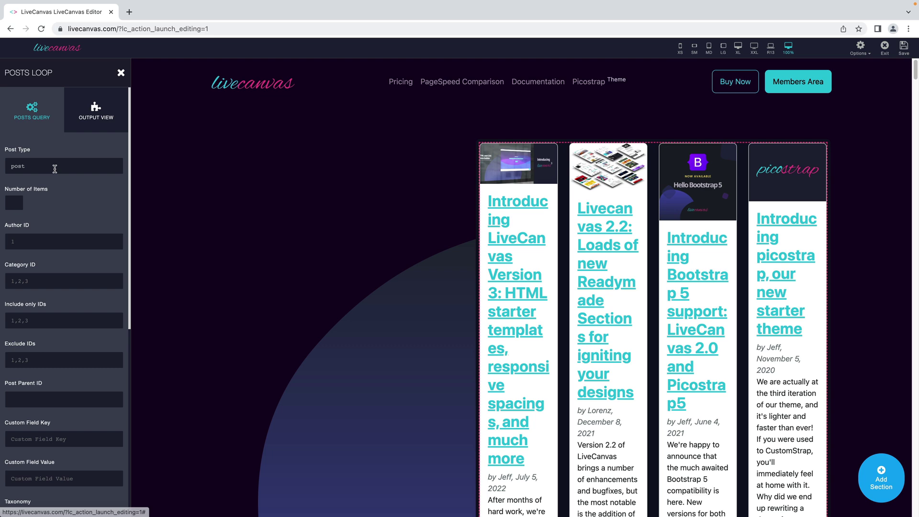
click(14, 199)
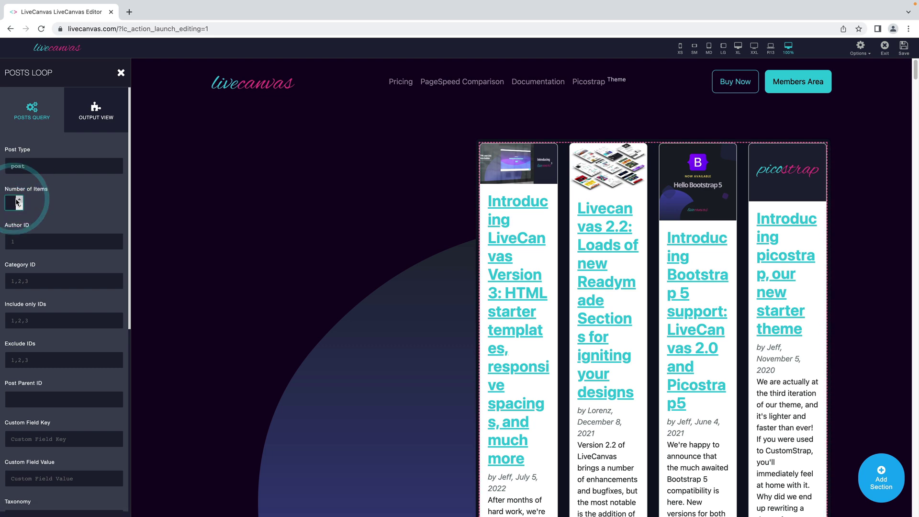
click(18, 203)
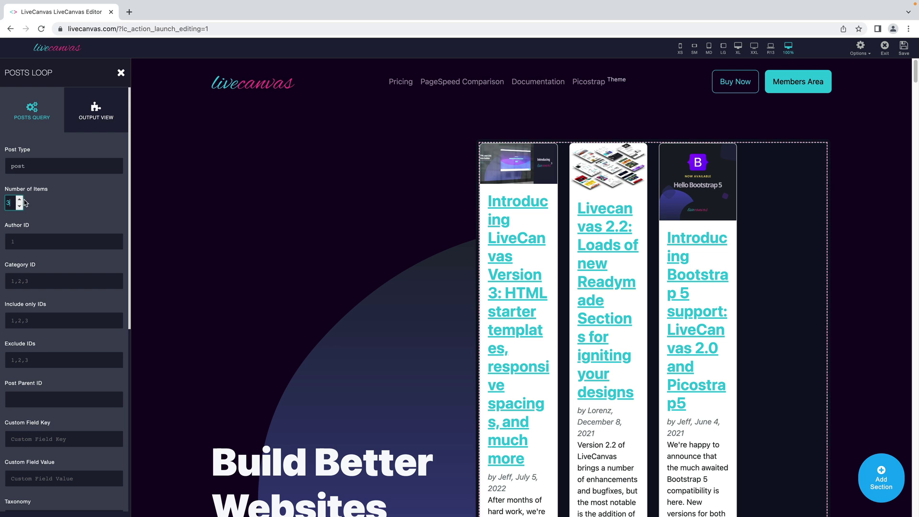
double_click(37, 165)
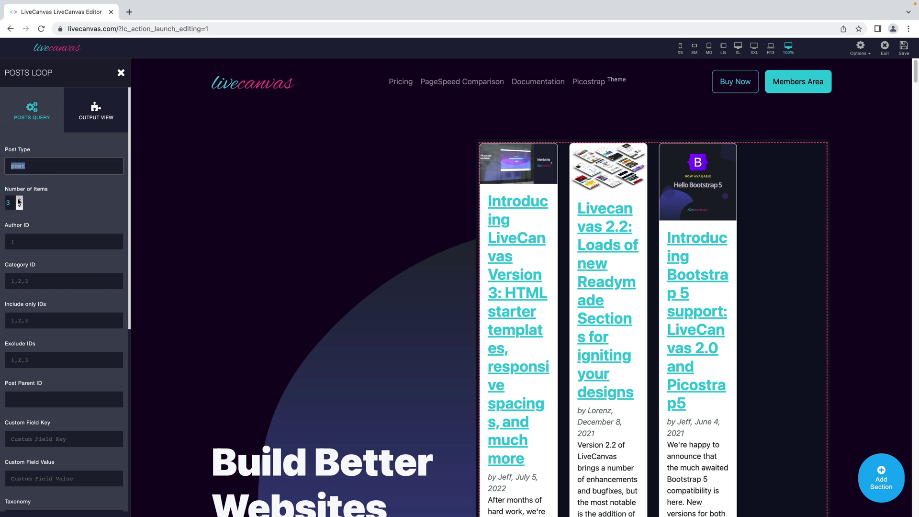
scroll(83, 222, down, 2)
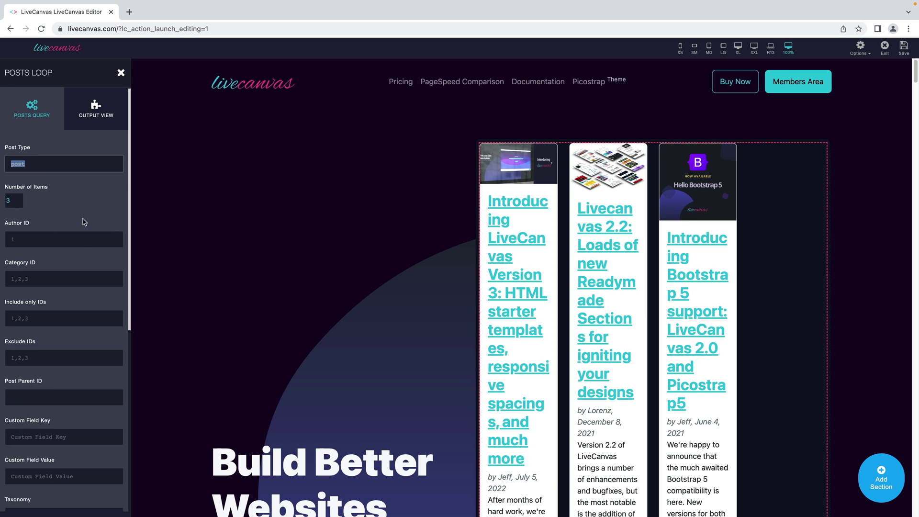
scroll(76, 233, down, 1)
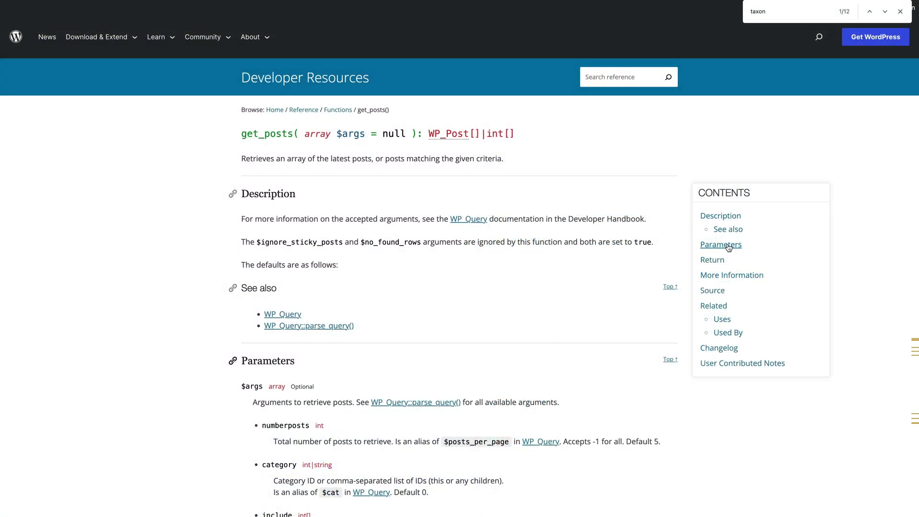
click(727, 243)
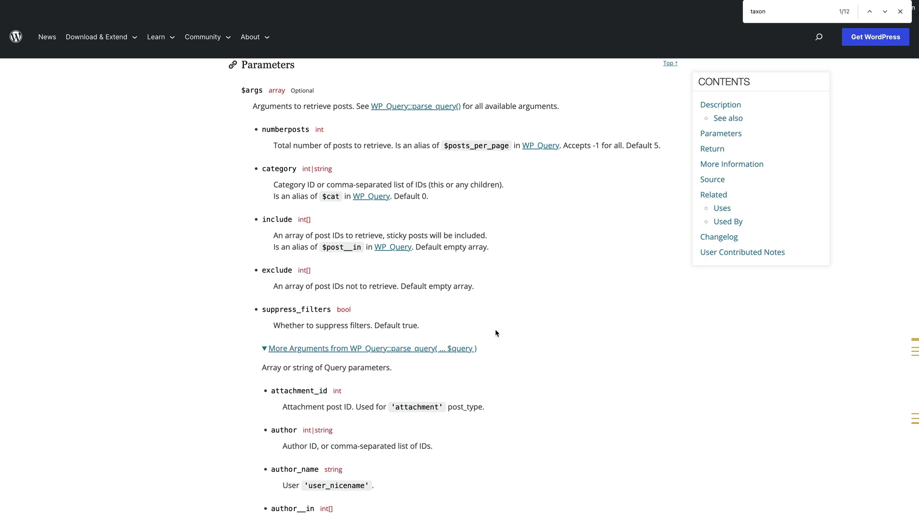
scroll(495, 330, down, 3)
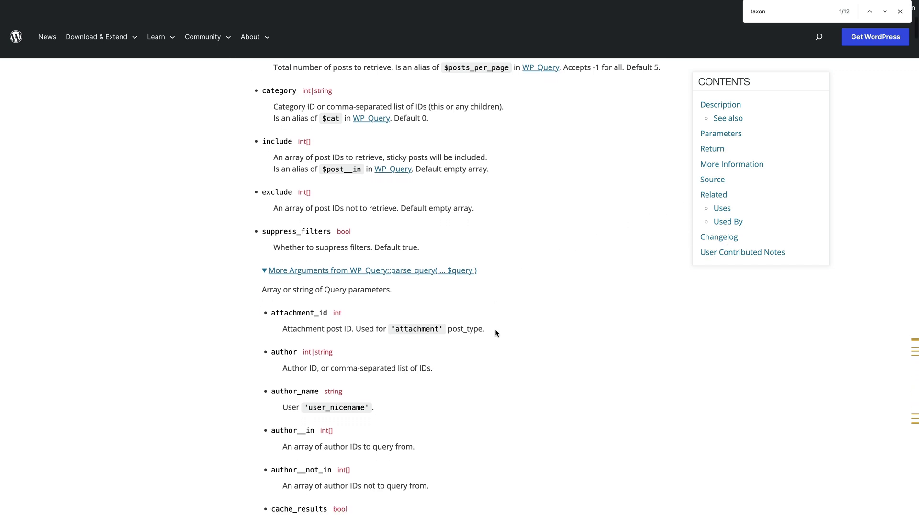
scroll(495, 331, down, 3)
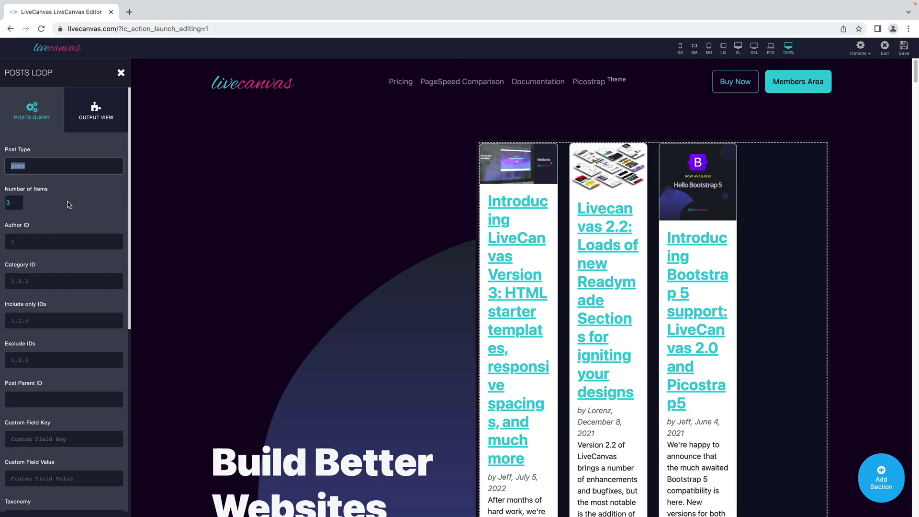
click(67, 202)
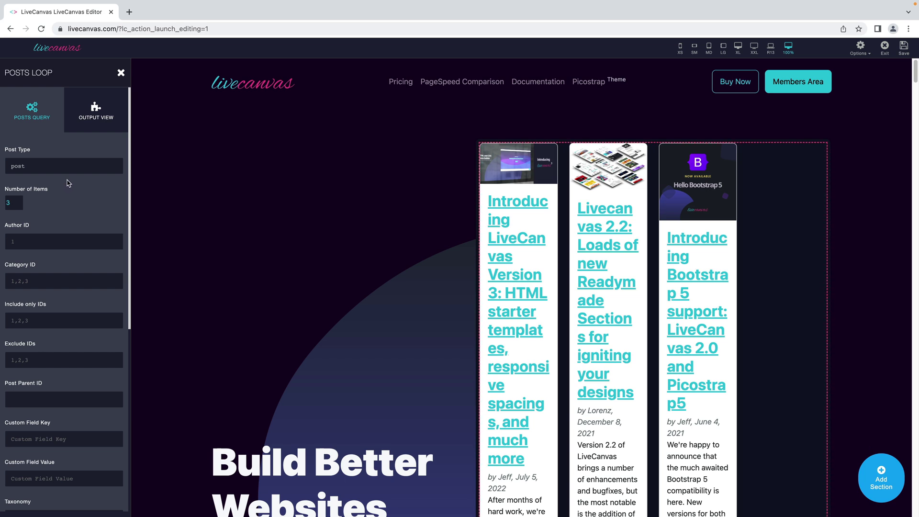
Step: Switch the posts loop's Output View layout to Dynamic Template
click(98, 125)
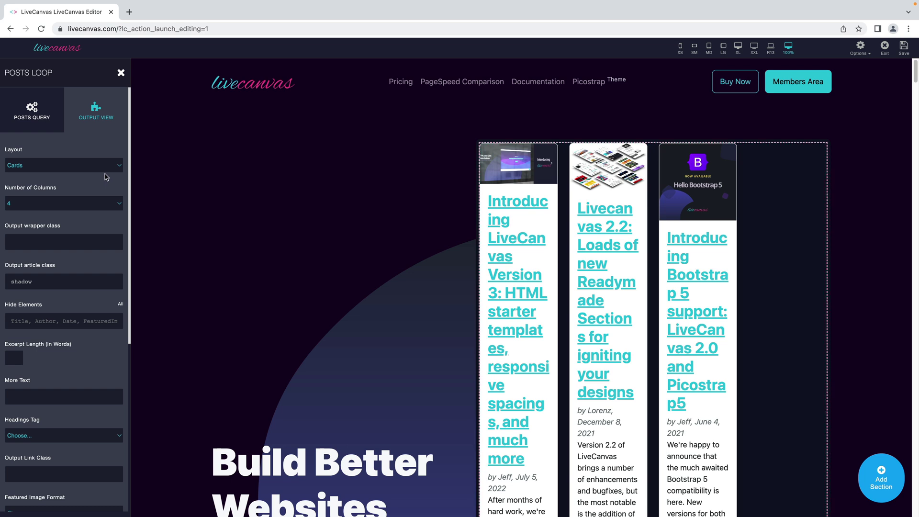
click(112, 168)
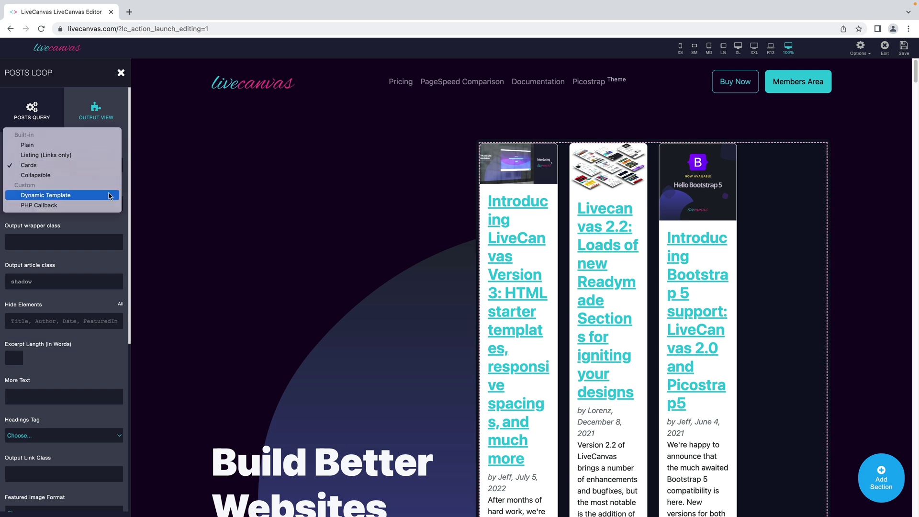
click(109, 196)
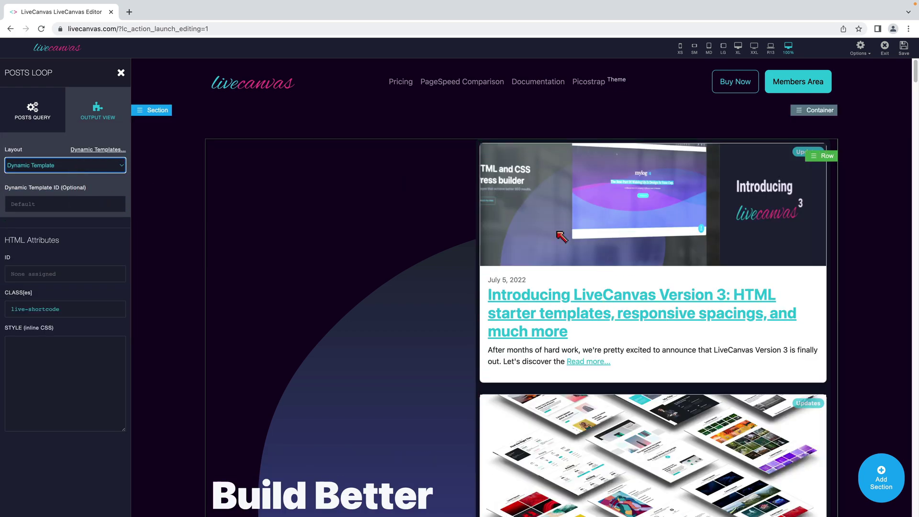
scroll(572, 213, down, 8)
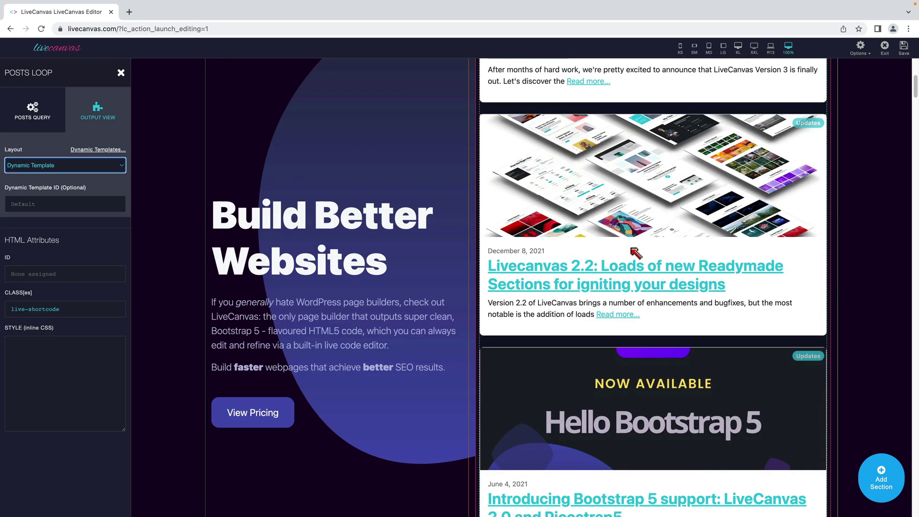
scroll(635, 253, up, 8)
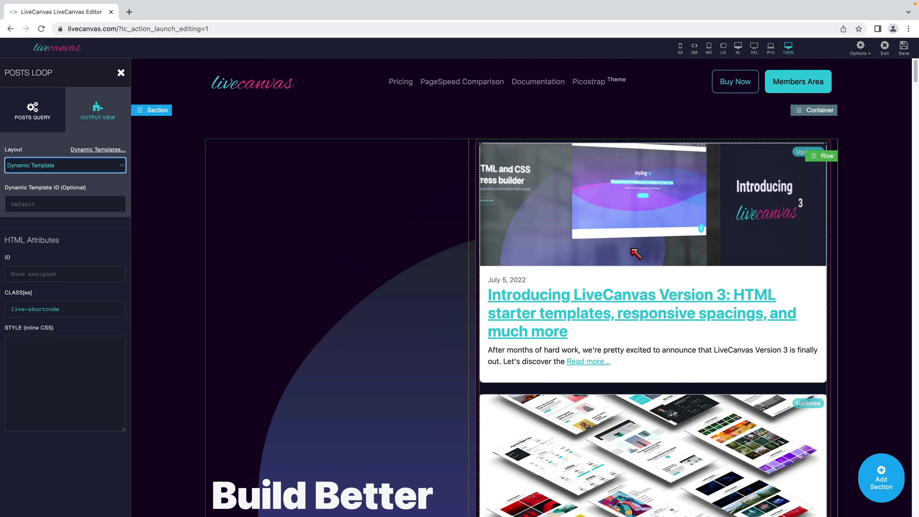
Step: Open 'Template for post loop (default)' from Dynamic Templates in the LiveCanvas editor
click(91, 152)
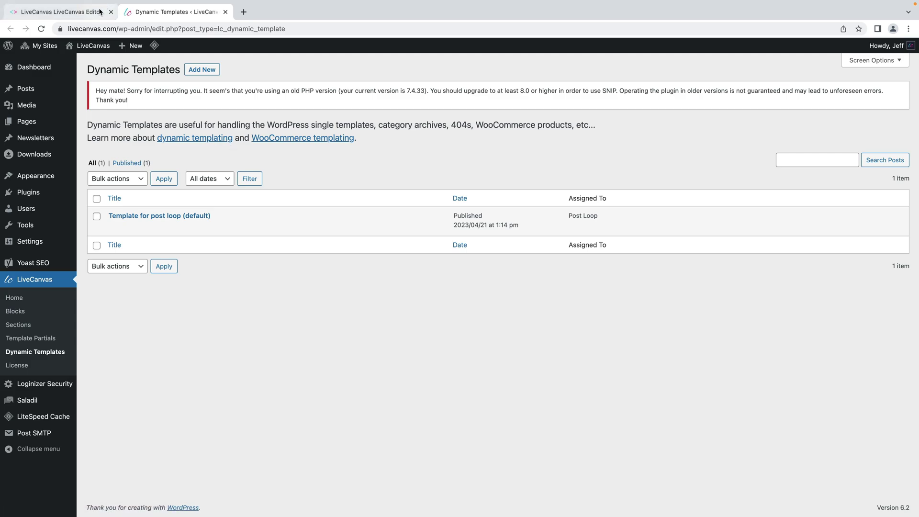
click(97, 12)
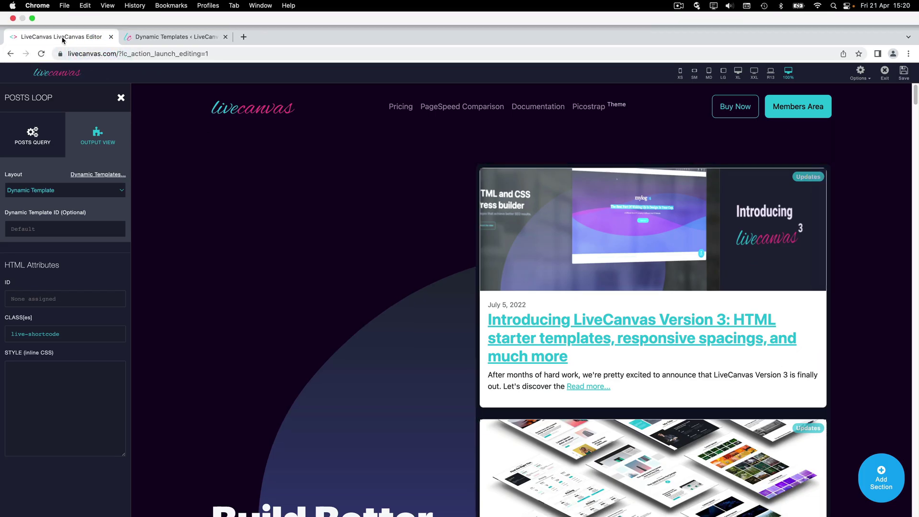
click(174, 12)
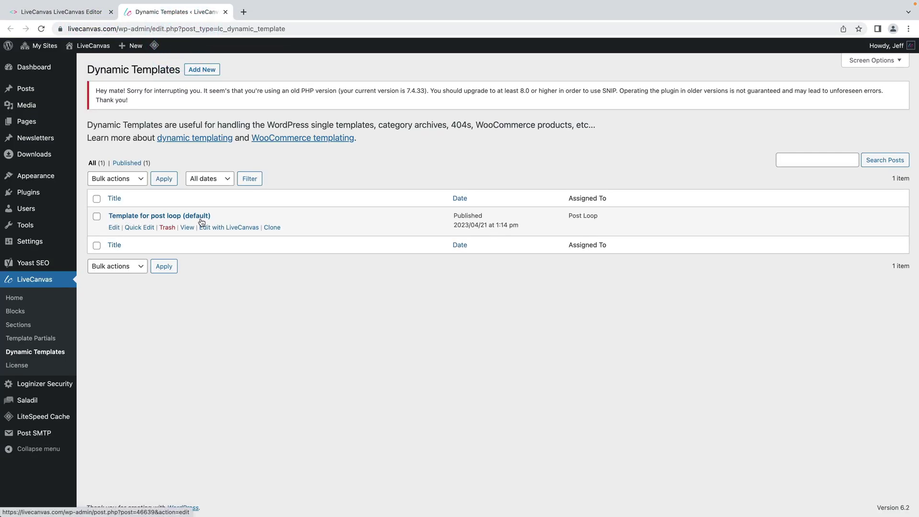
click(190, 216)
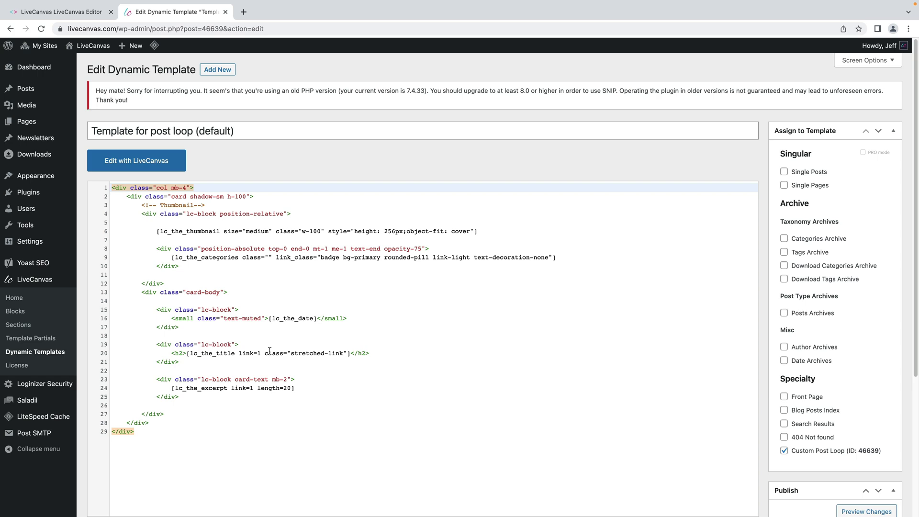
click(149, 159)
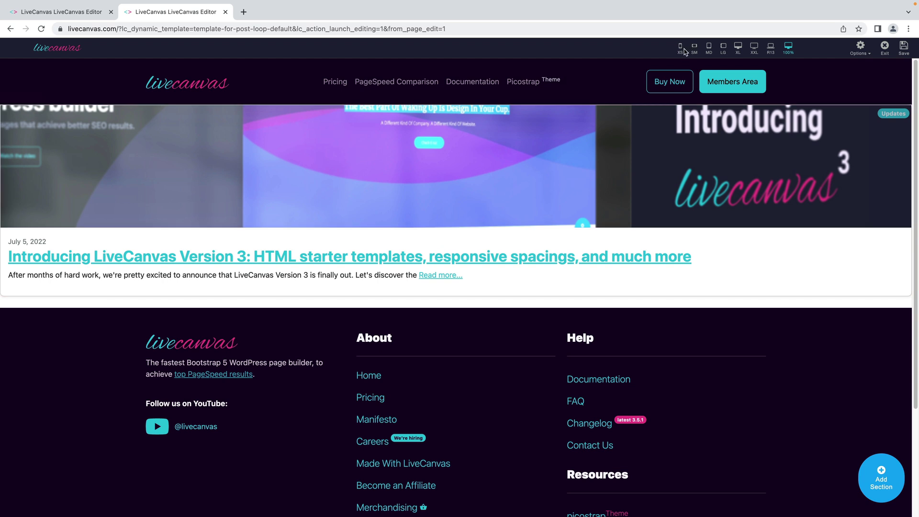
Step: Preview the template at tablet width and edit the thumbnail code's category badge wrapper
click(696, 49)
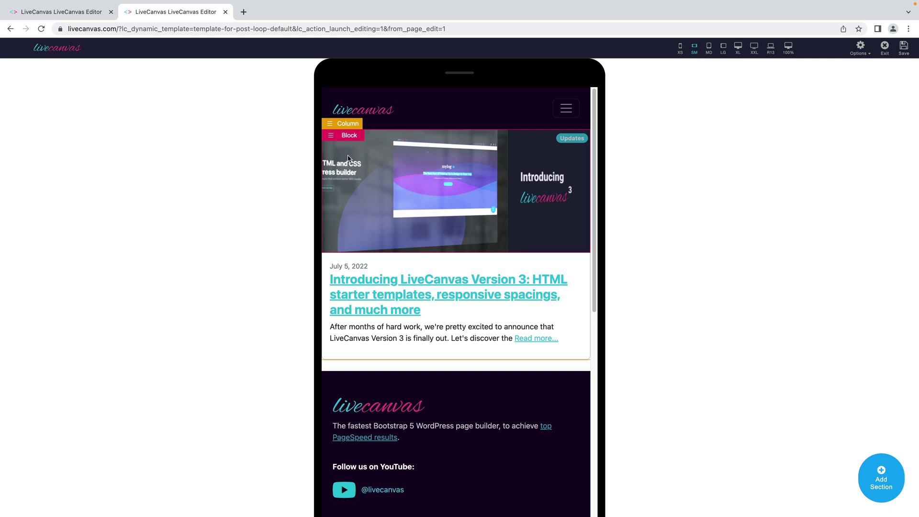
click(354, 138)
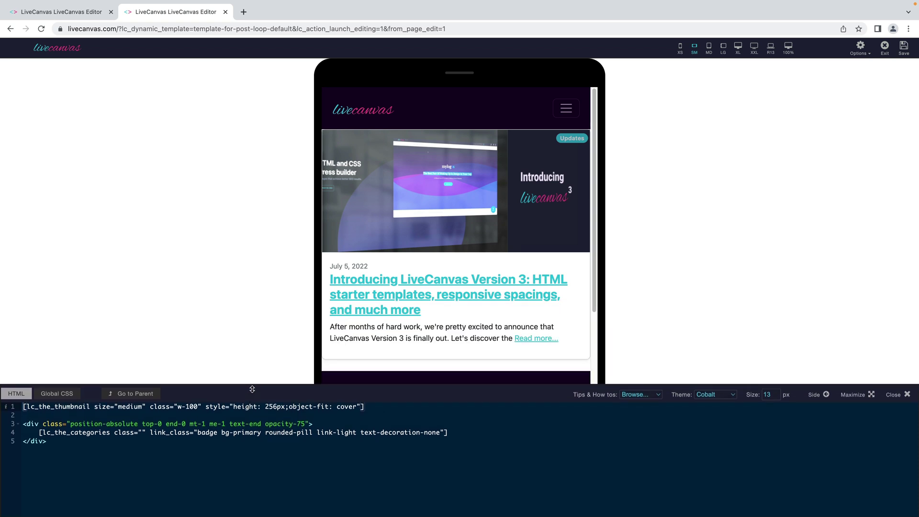
click(251, 387)
mouse_move(266, 394)
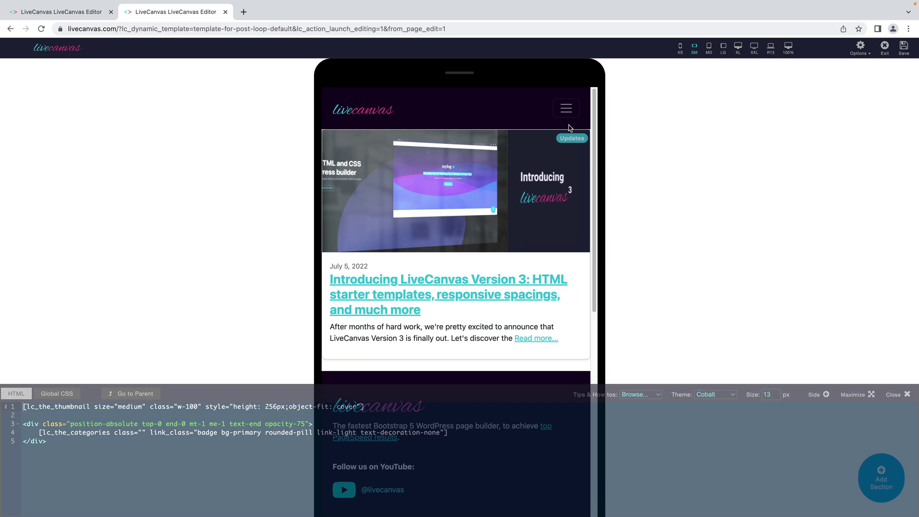
click(234, 423)
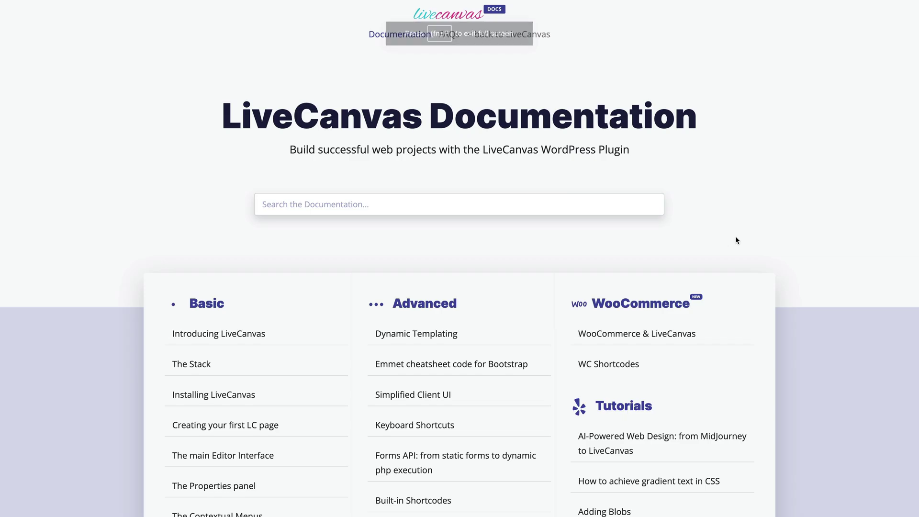
scroll(508, 310, down, 1)
Step: Read the Dynamic Templating shortcode overview and lc_the_title examples in the docs
click(440, 312)
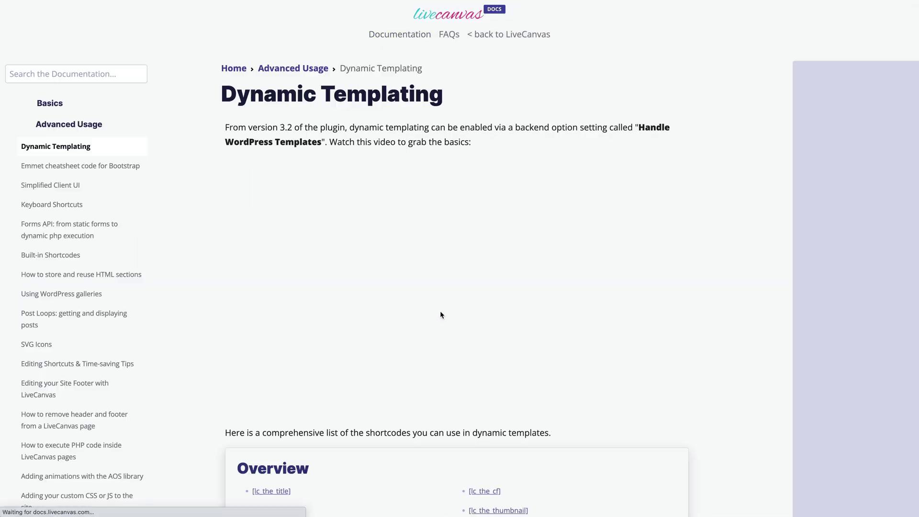
scroll(726, 332, down, 8)
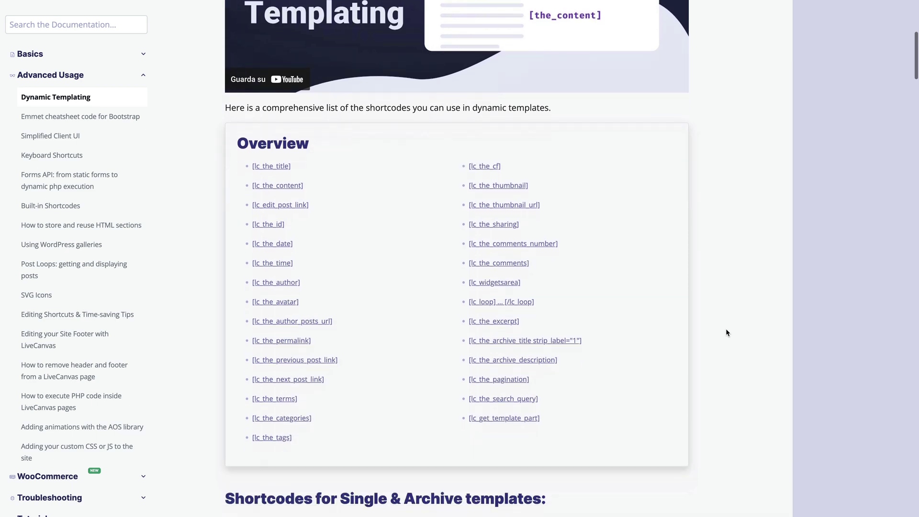
scroll(380, 265, down, 10)
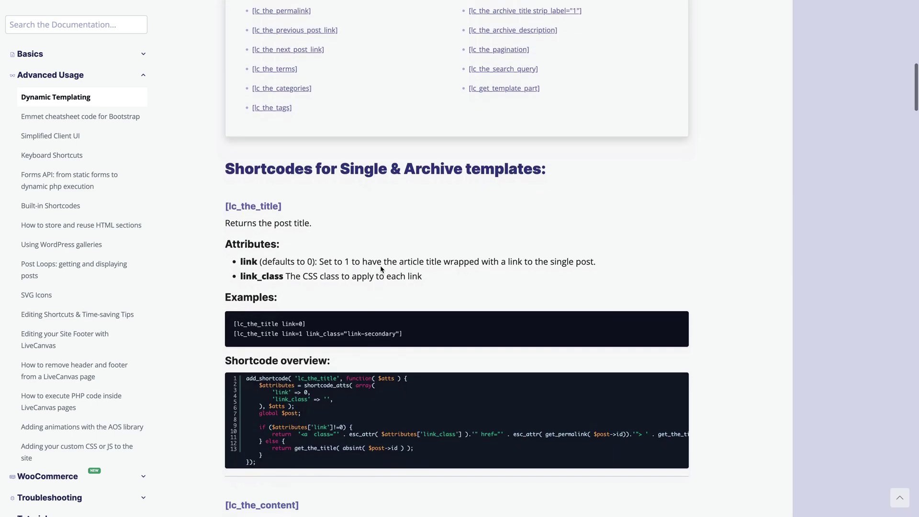
scroll(380, 268, down, 6)
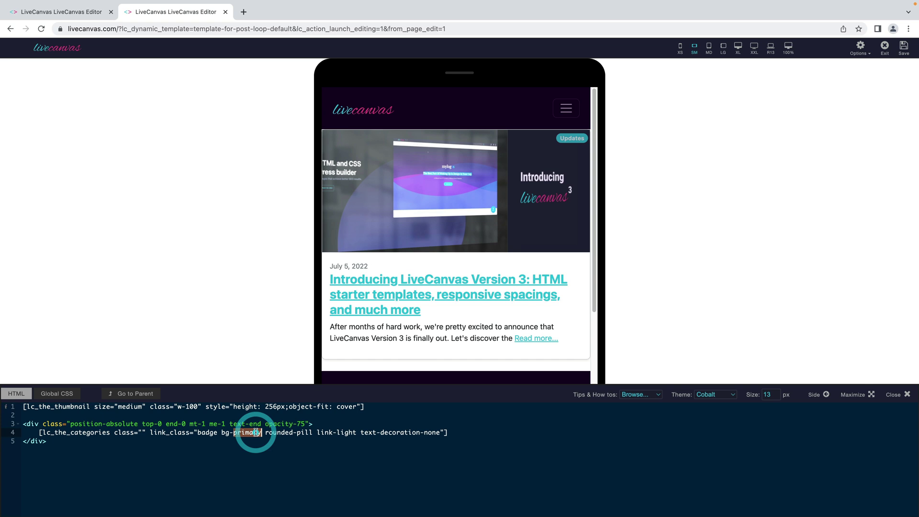
Step: Change the badge link_class from bg-primary to bg-secondary and save the template
text(second)
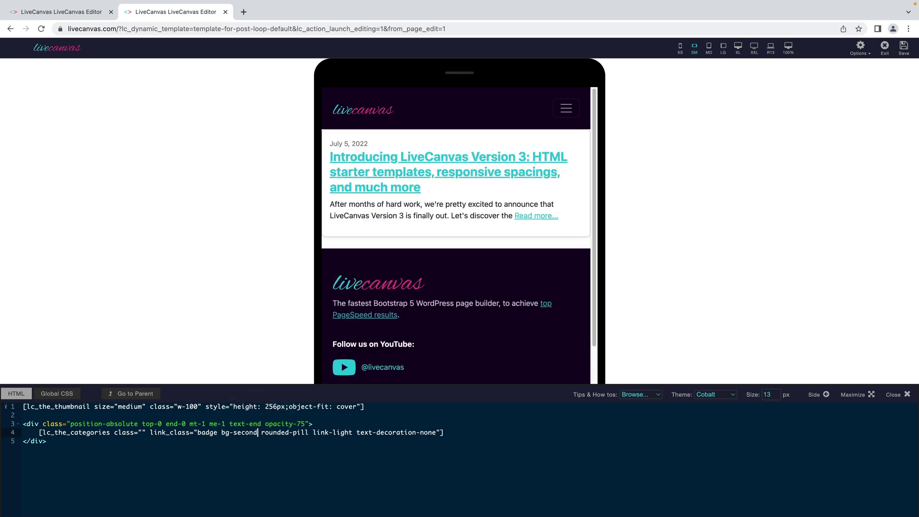
text(ary)
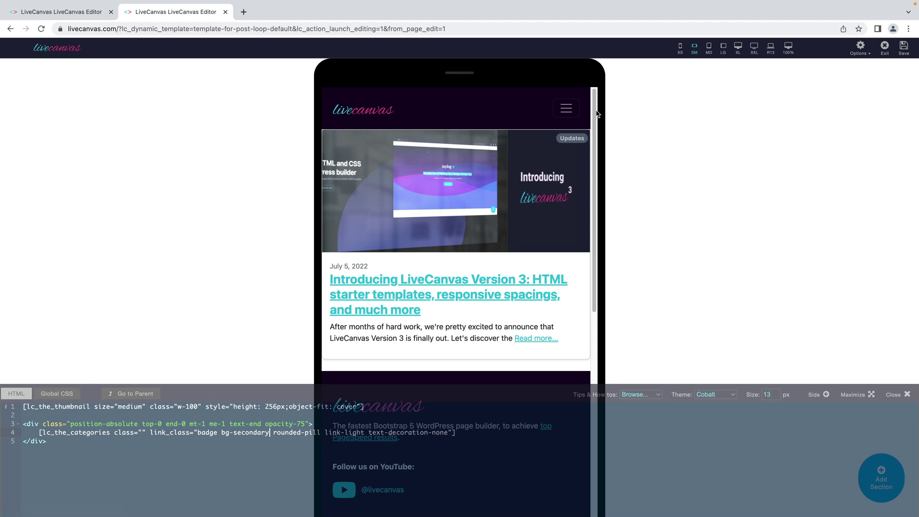
click(904, 48)
Step: Refresh the homepage editor preview with Ctrl+P to show the grey Updates badges
click(88, 13)
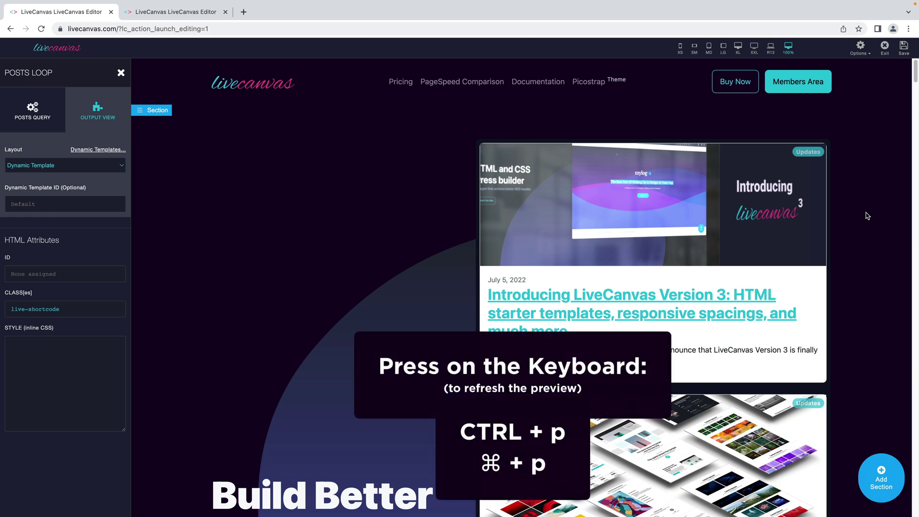
key(ctrl+p)
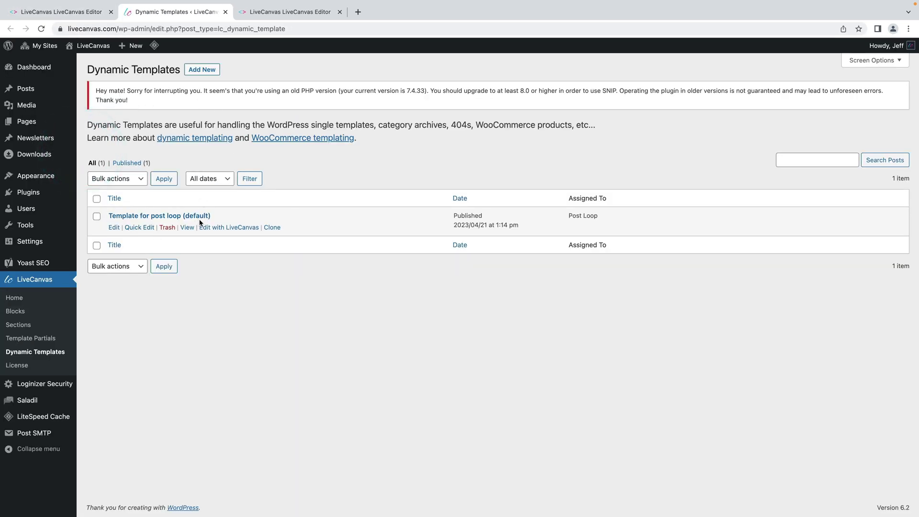
Step: Clone the default post loop template as 'One more', prefix titles with 'One More:', and publish
click(272, 228)
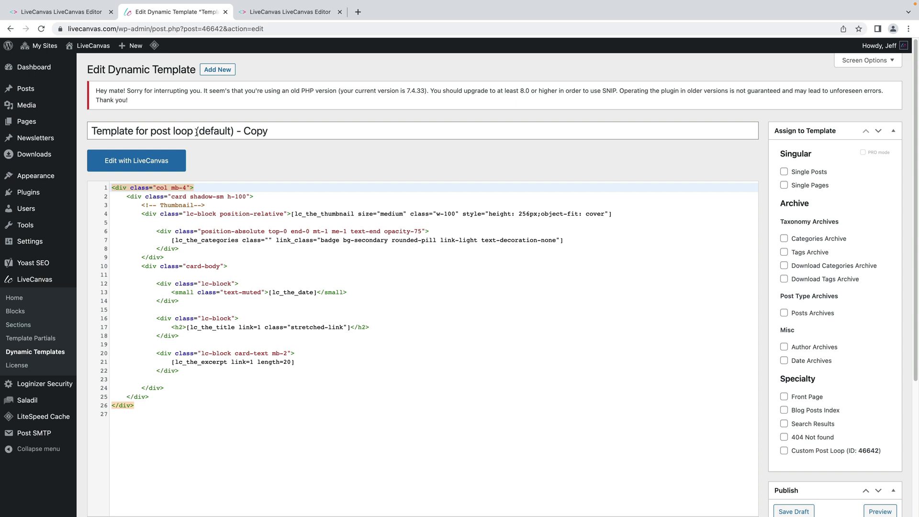
drag(242, 131, 332, 135)
text(One more)
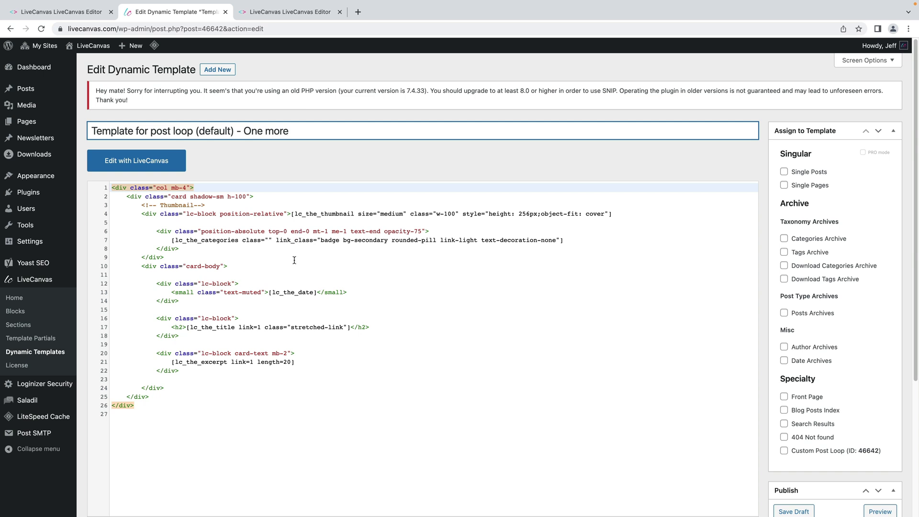
click(185, 328)
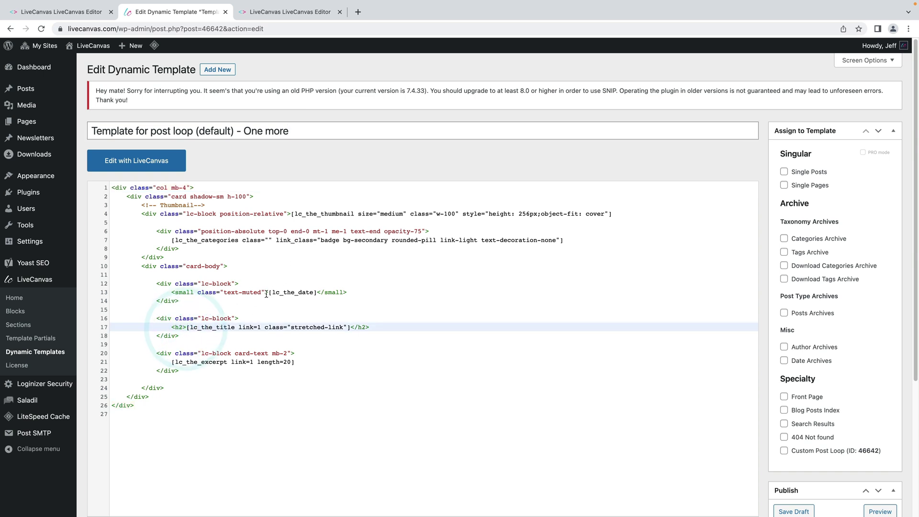
text(One More:)
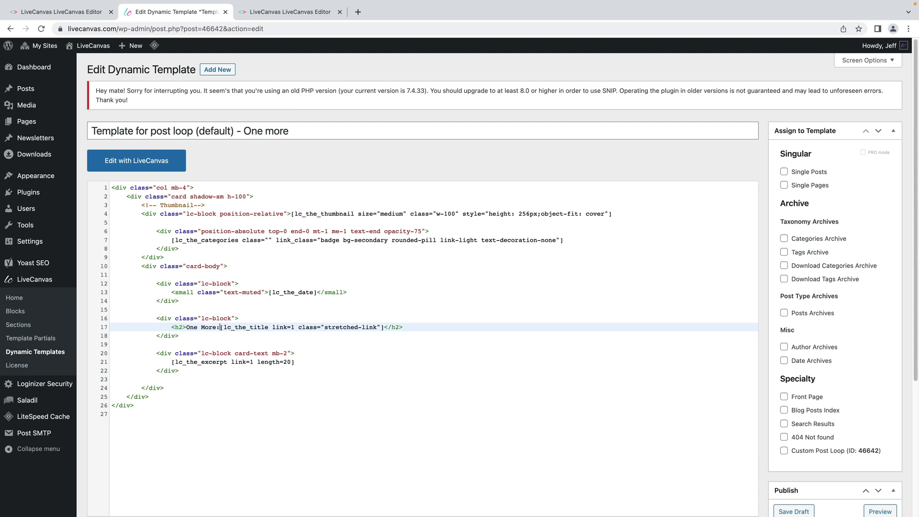
scroll(856, 287, down, 3)
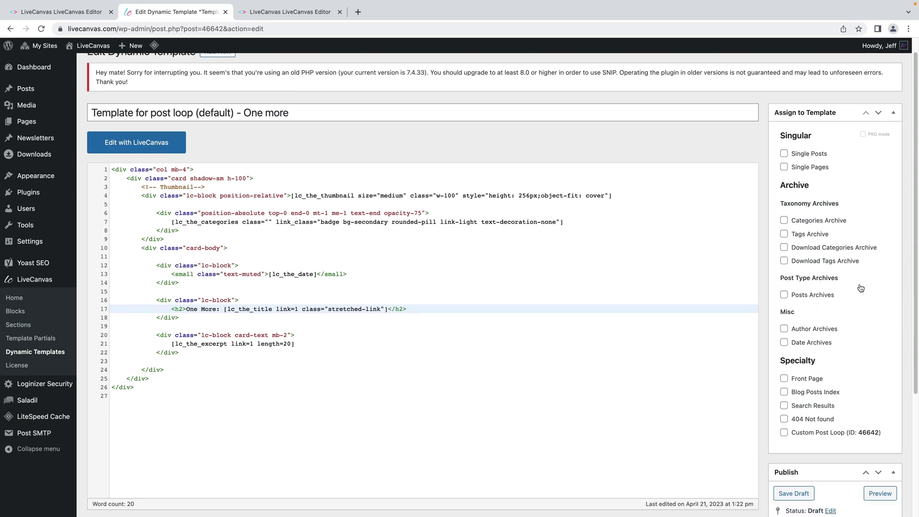
click(879, 498)
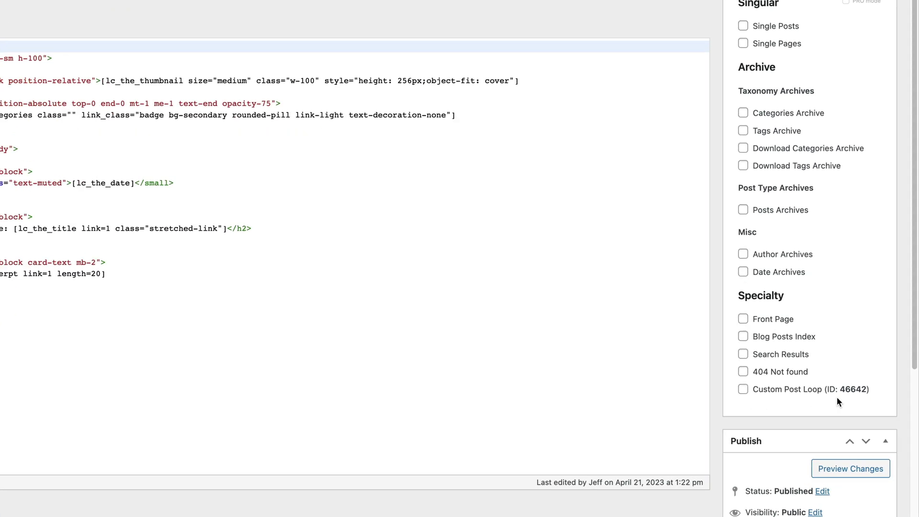
Step: Copy the published clone's template ID 46642
drag(858, 365, 837, 366)
click(826, 367)
double_click(825, 367)
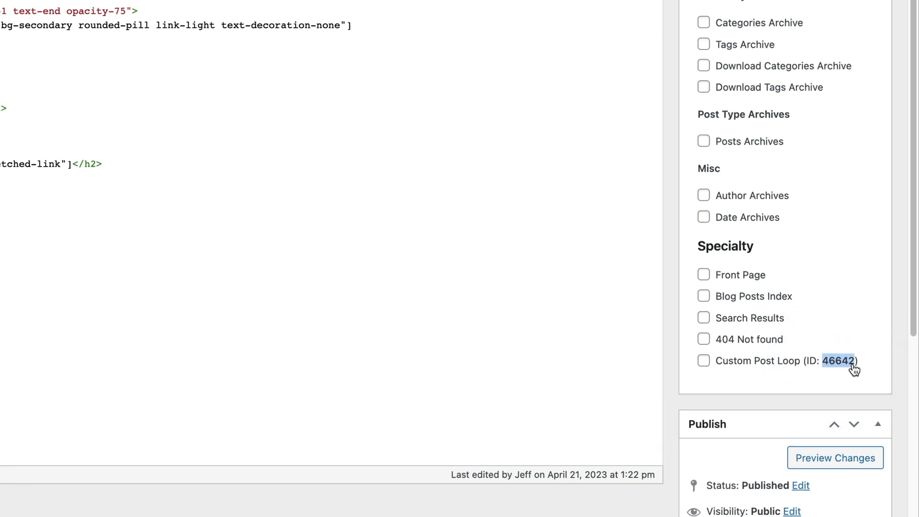
right_click(846, 362)
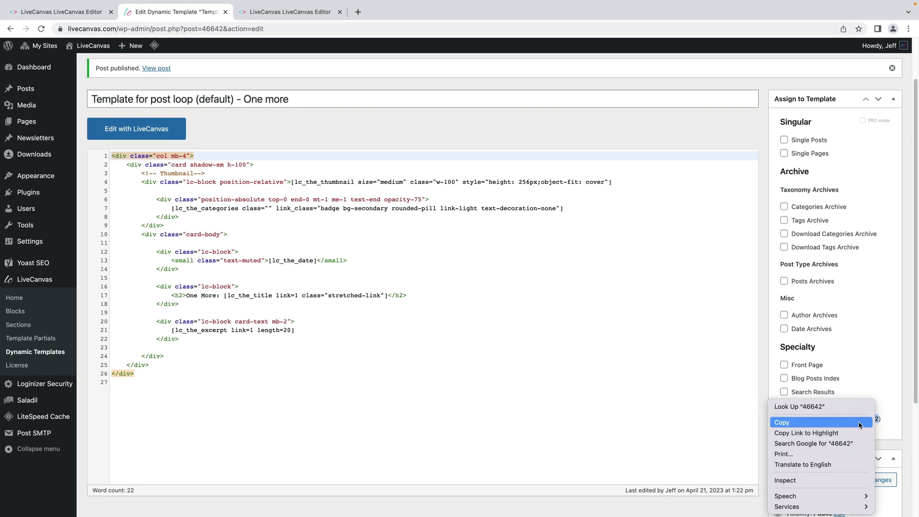
click(858, 423)
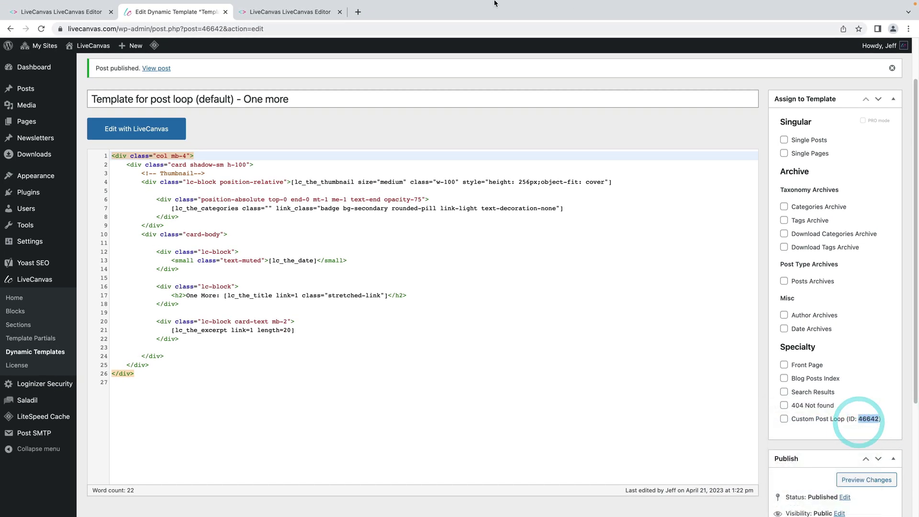
scroll(204, 140, up, 2)
scroll(203, 140, up, 1)
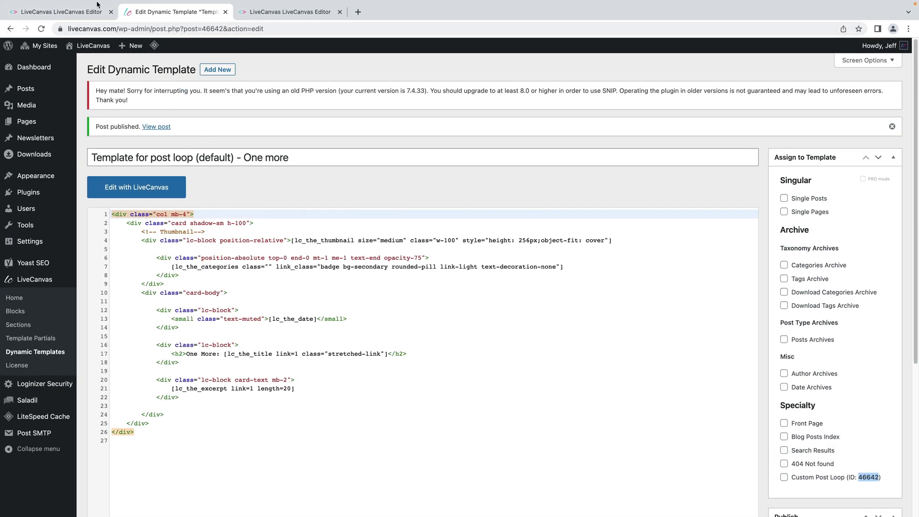
Step: Paste 46642 into the homepage posts loop's Dynamic Template ID field
click(89, 31)
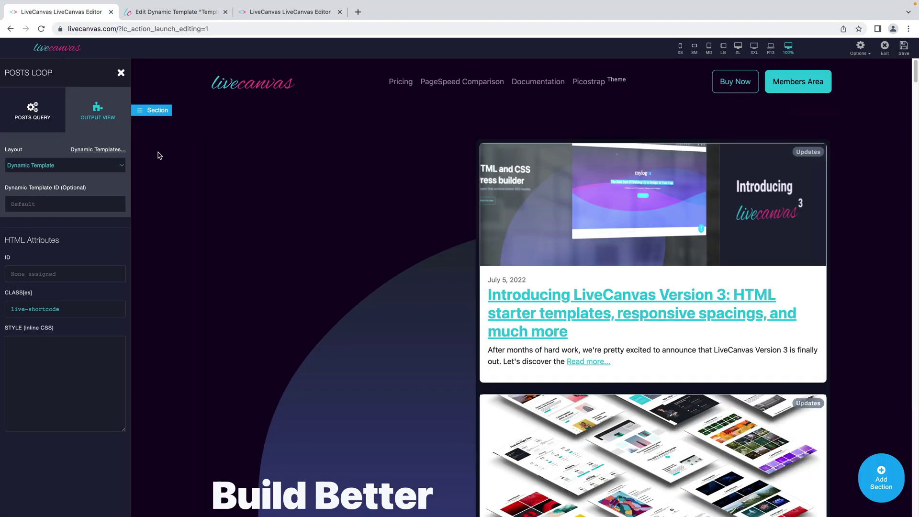
right_click(55, 204)
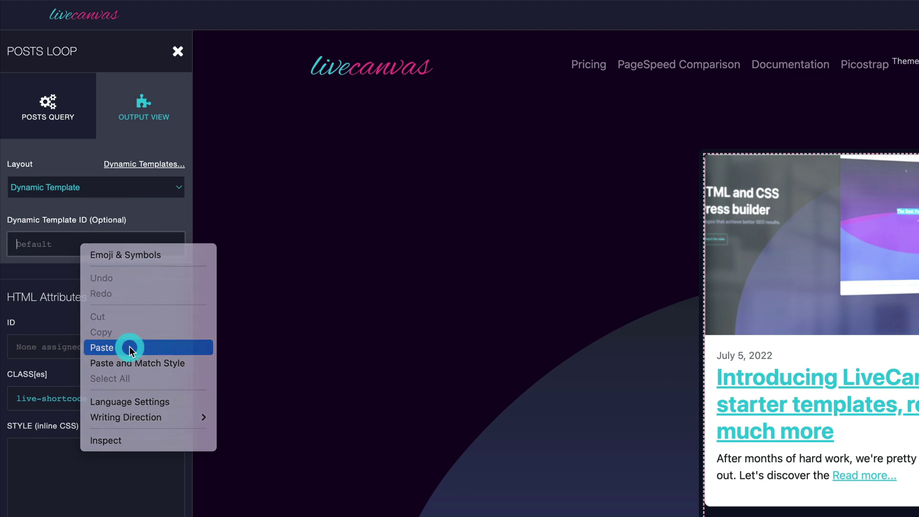
click(129, 345)
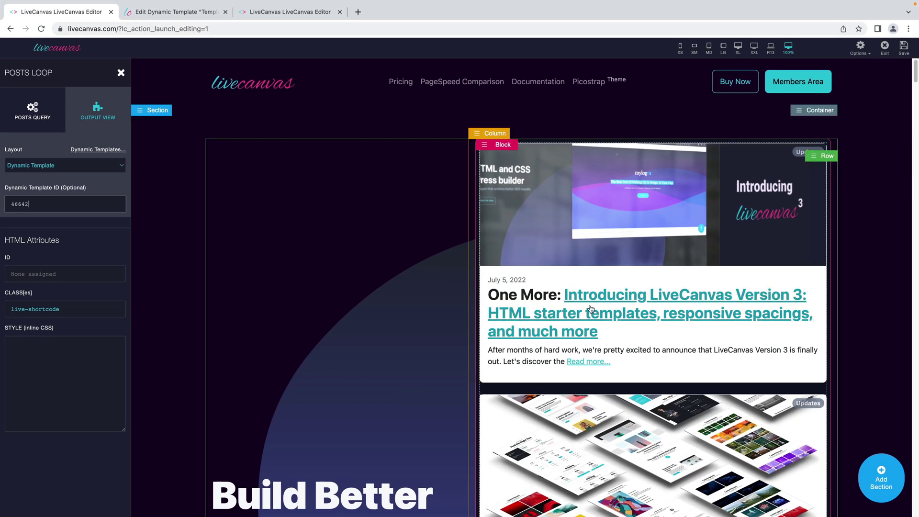
scroll(564, 359, down, 2)
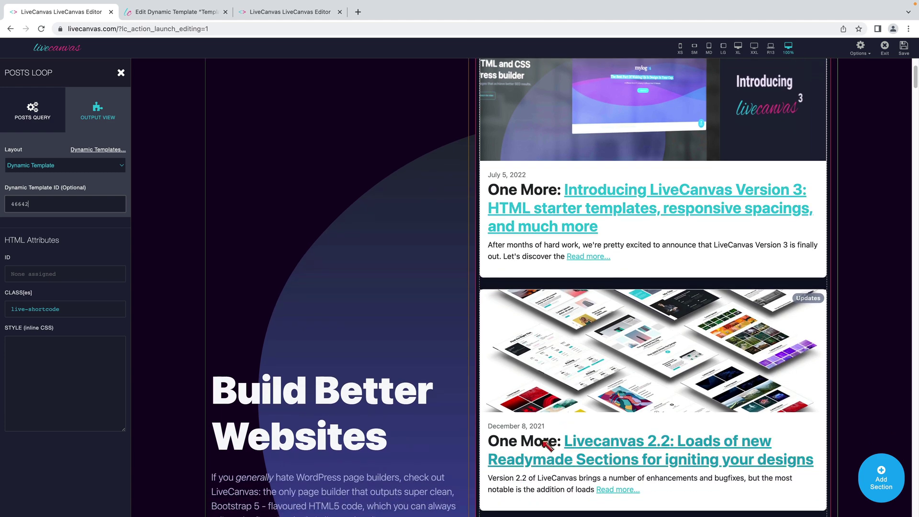
scroll(544, 444, down, 1)
scroll(544, 444, down, 5)
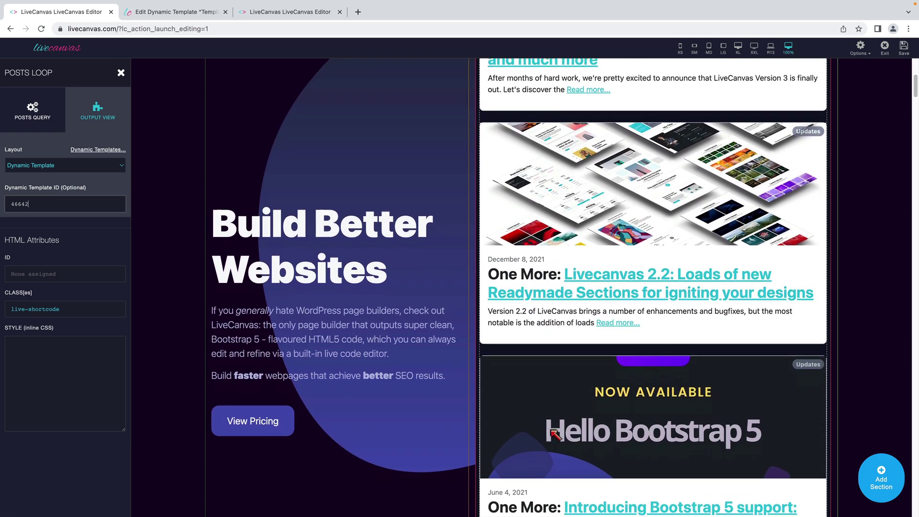
scroll(540, 430, up, 8)
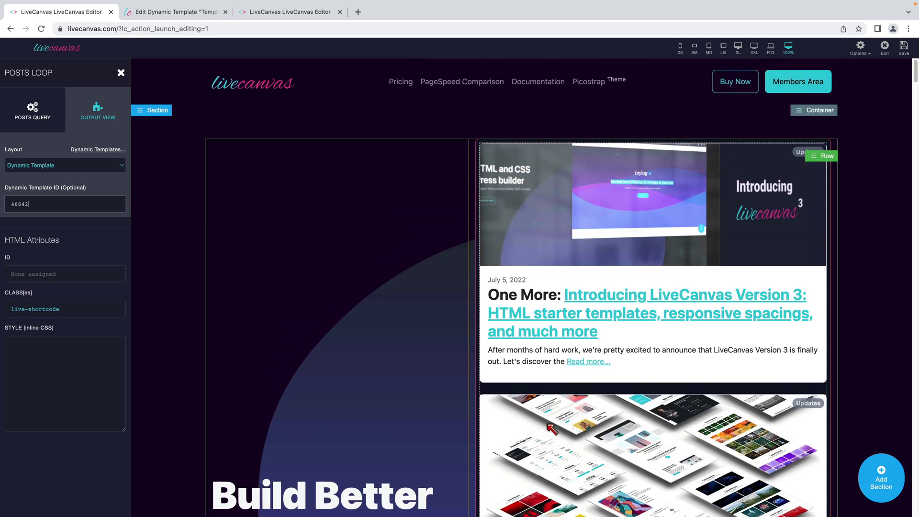